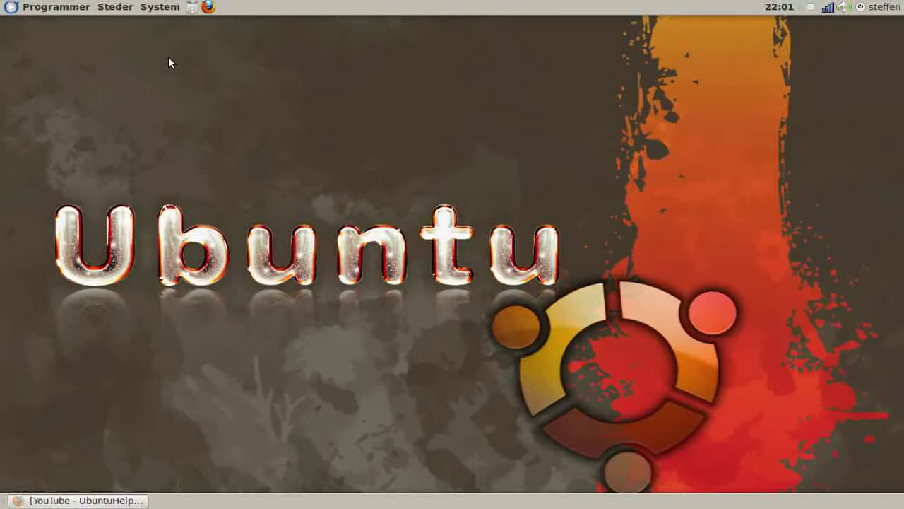
Step: Clear the recent documents list from Places > Recent Documents and confirm the clearing
click(116, 7)
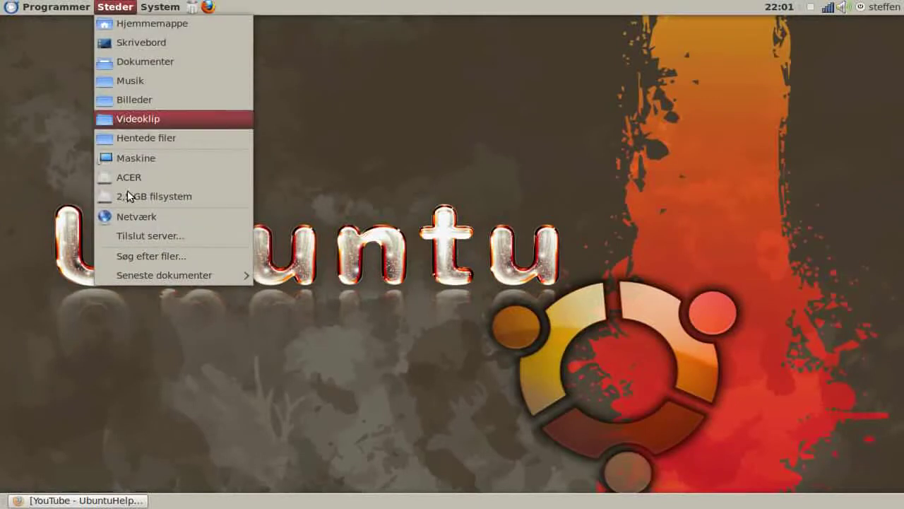
mouse_move(170, 274)
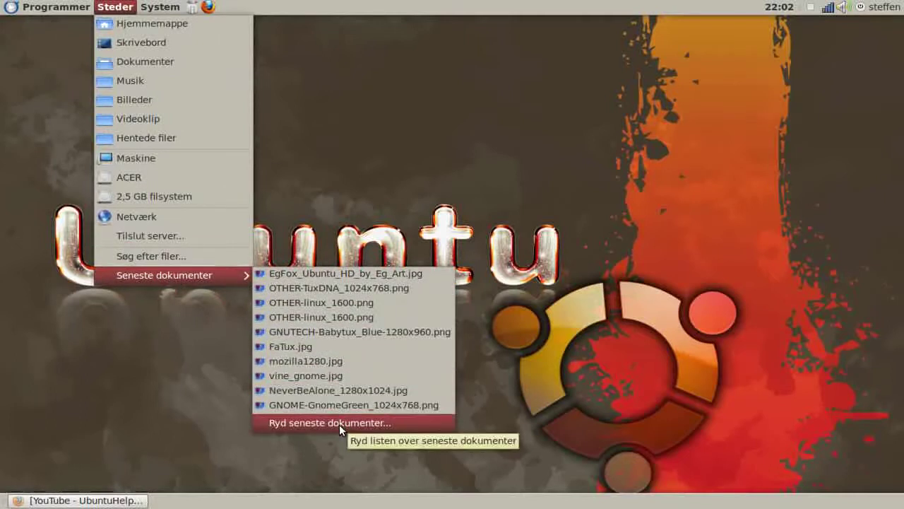
click(339, 424)
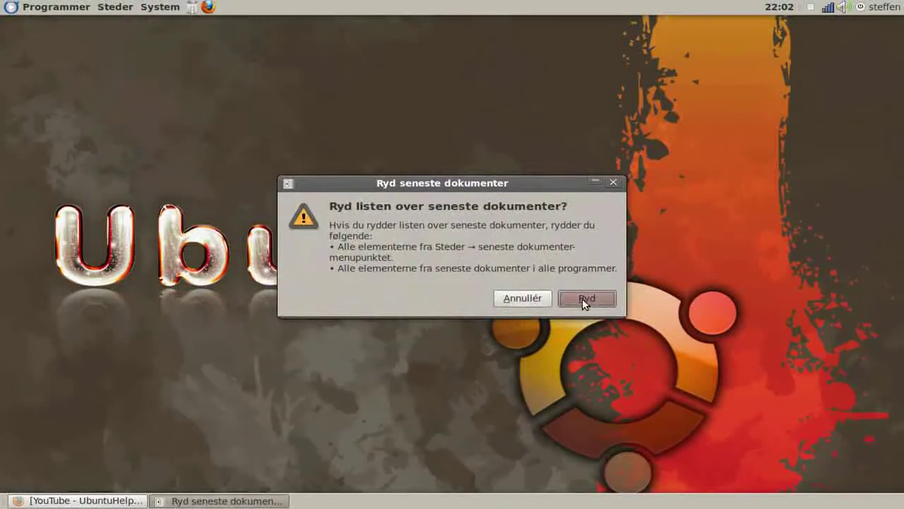
click(582, 298)
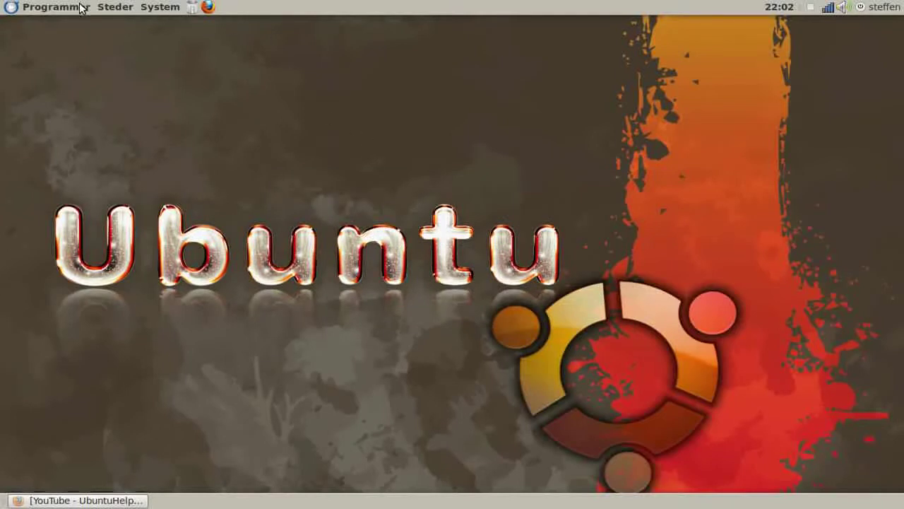
click(117, 9)
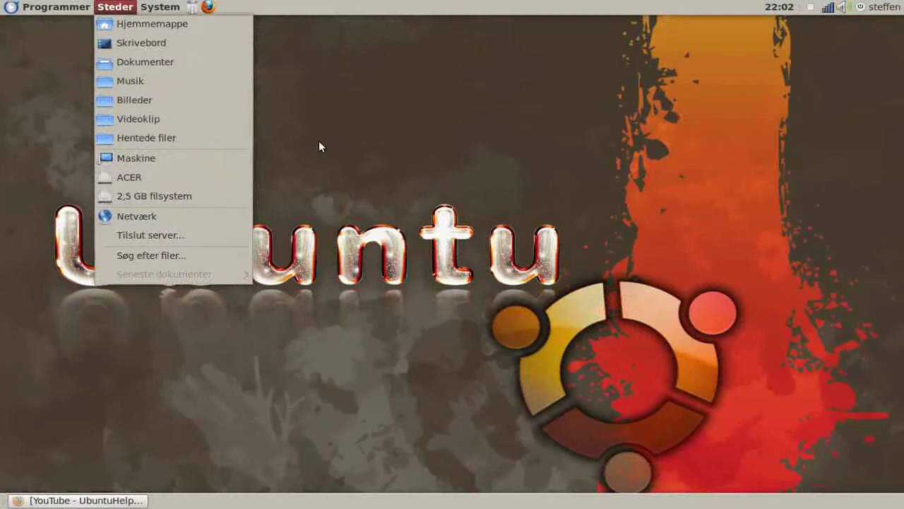
click(283, 106)
click(166, 7)
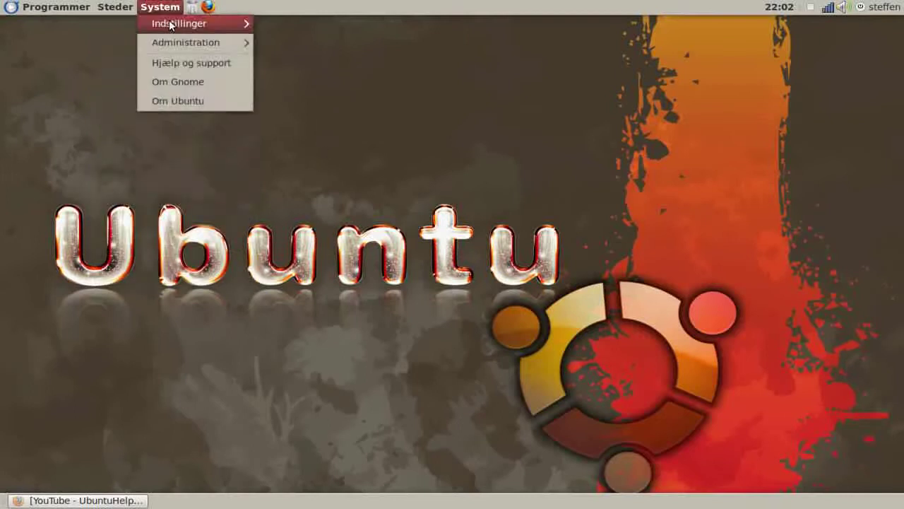
mouse_move(179, 23)
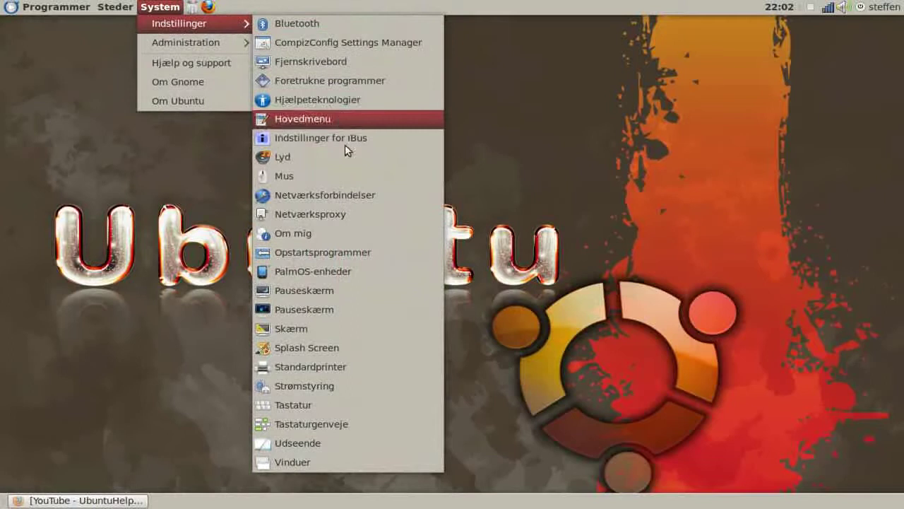
click(345, 255)
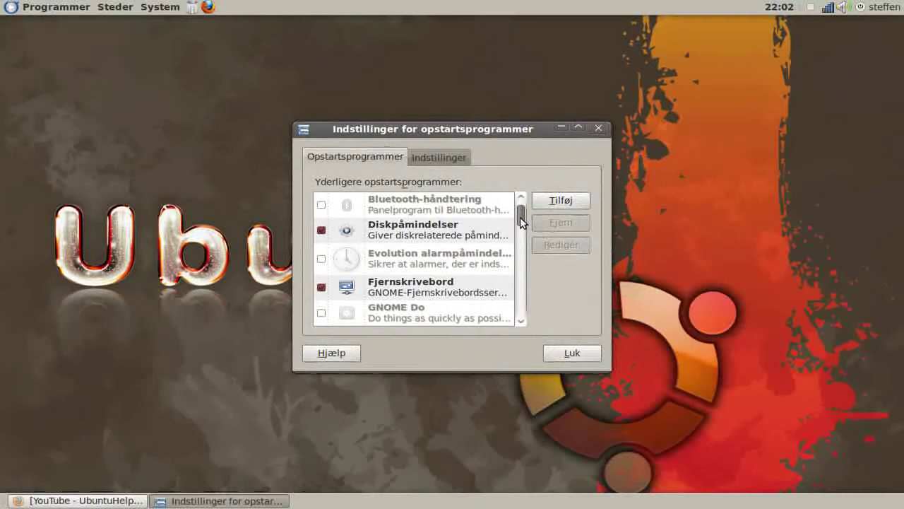
scroll(520, 221, down, 3)
scroll(521, 221, up, 2)
scroll(520, 221, up, 1)
drag(521, 218, 522, 246)
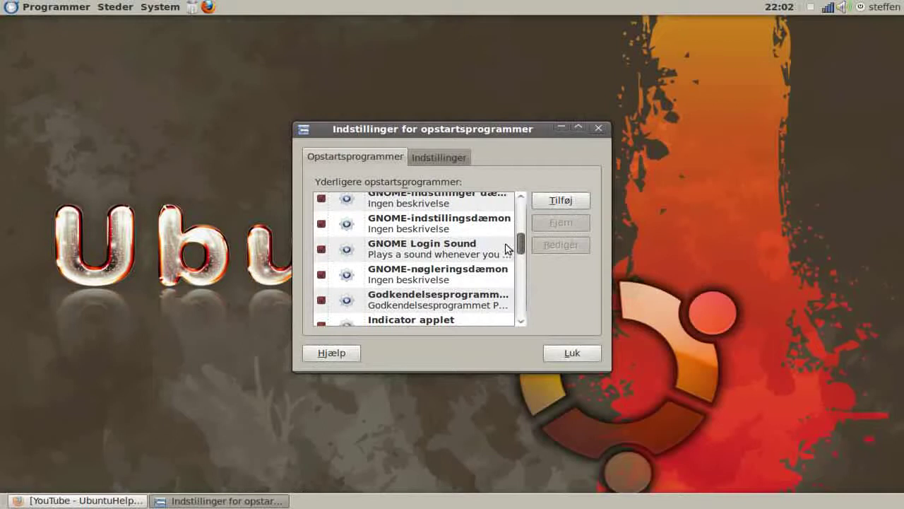
drag(520, 247, 520, 302)
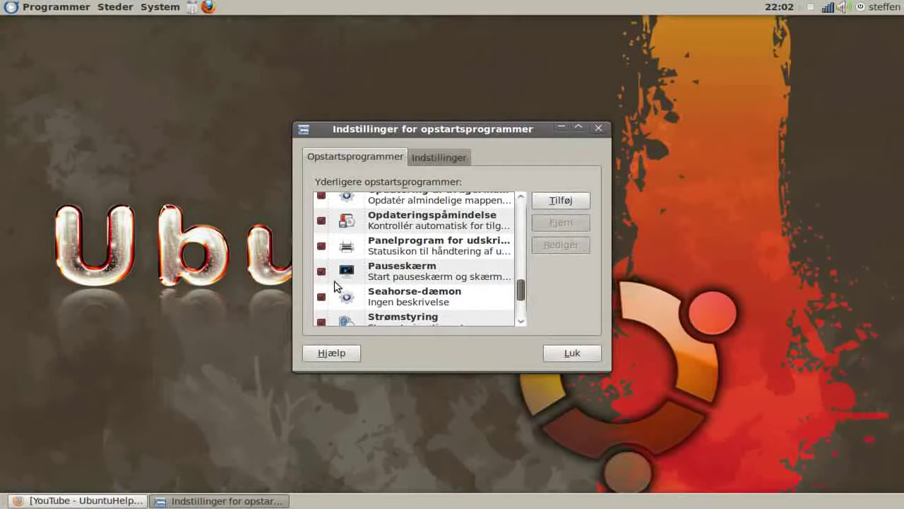
click(574, 351)
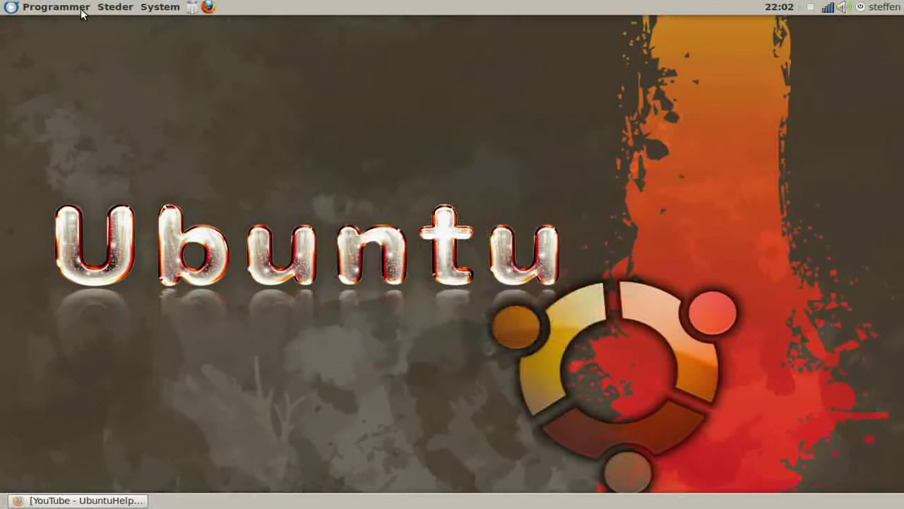
Step: Launch Sweeper from Applications > Accessories, centre its window, and scroll its cleanup checklist
click(66, 7)
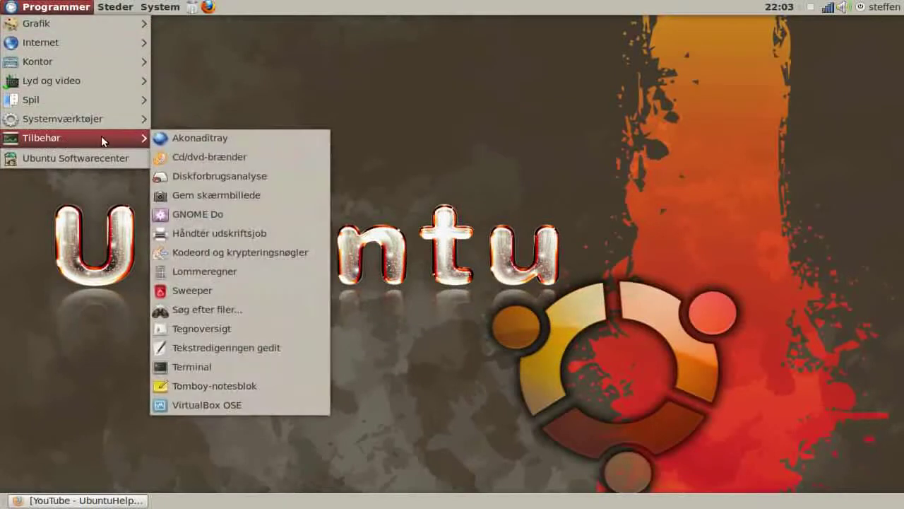
mouse_move(42, 138)
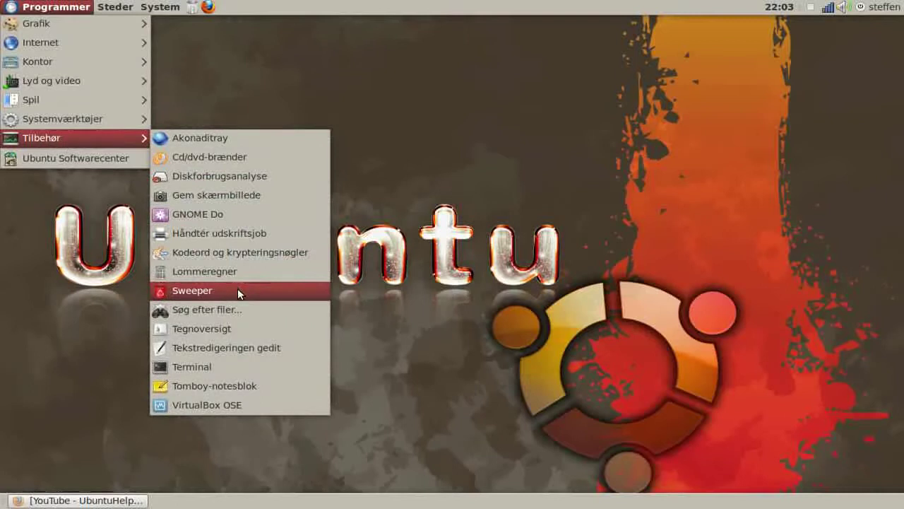
click(191, 292)
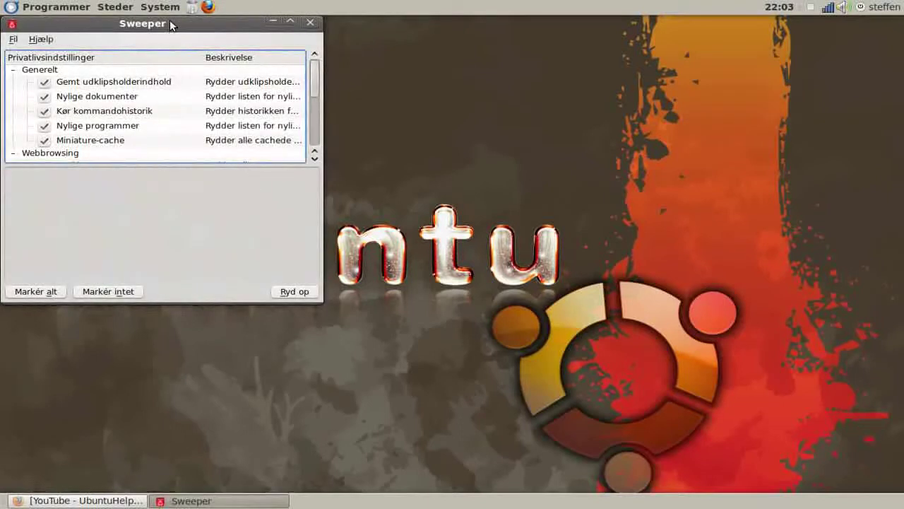
drag(170, 28, 347, 59)
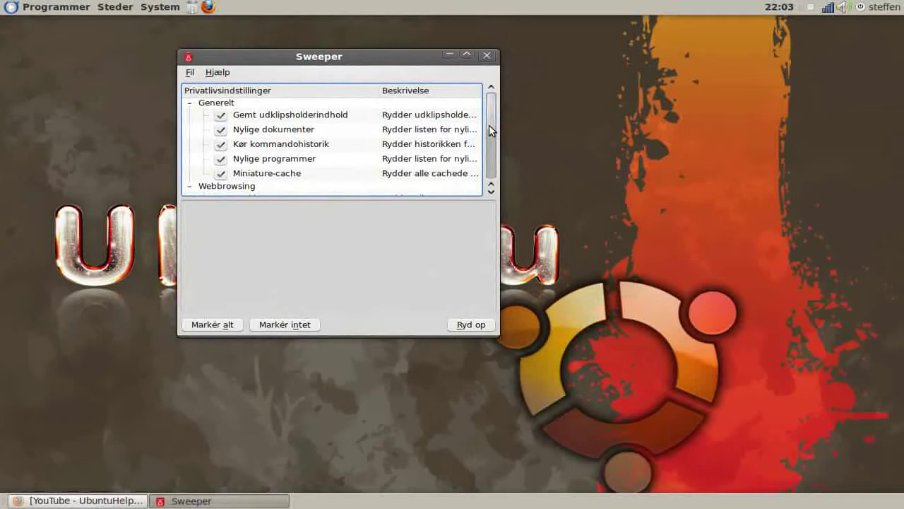
drag(492, 130, 487, 180)
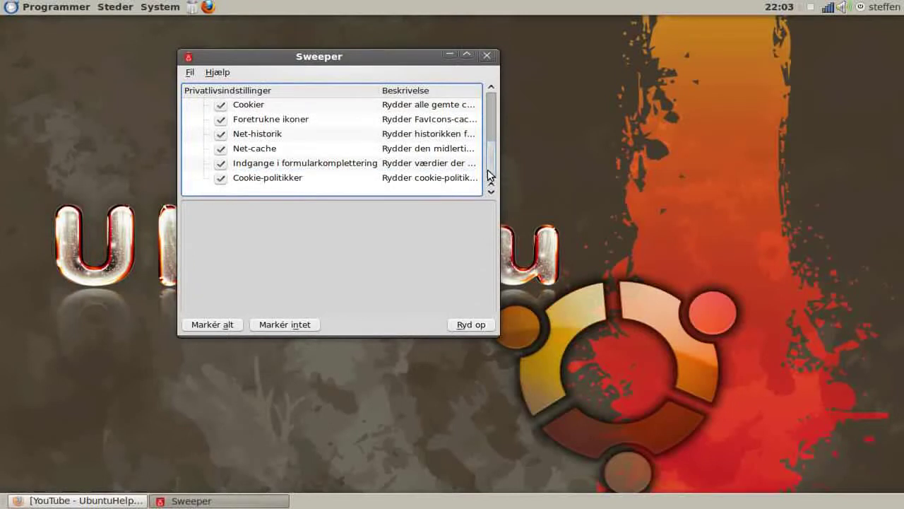
drag(487, 174, 484, 116)
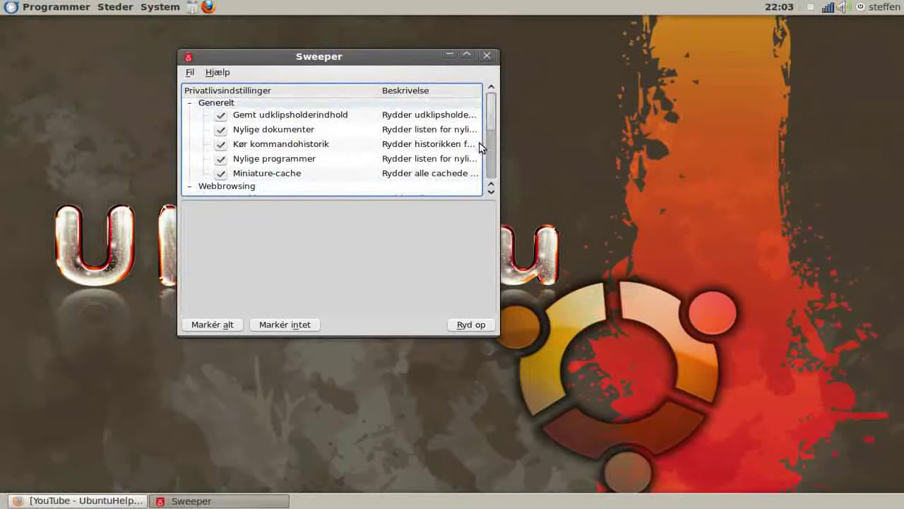
Step: Clean all checked Sweeper items, accept the data-loss warning, and close Sweeper when finished
click(464, 325)
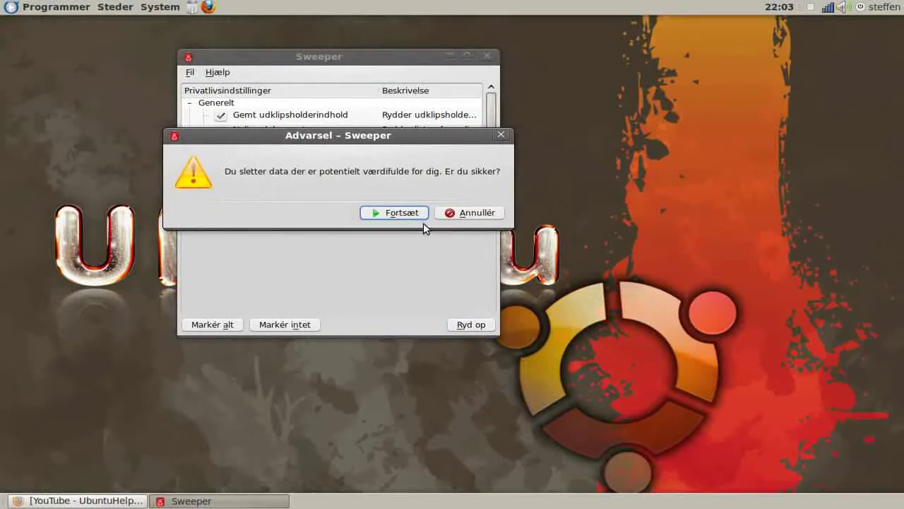
click(402, 216)
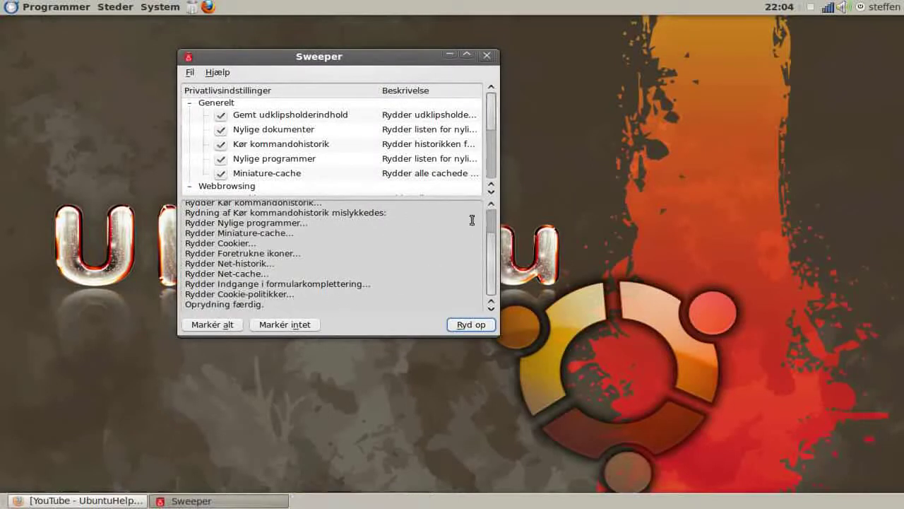
click(487, 55)
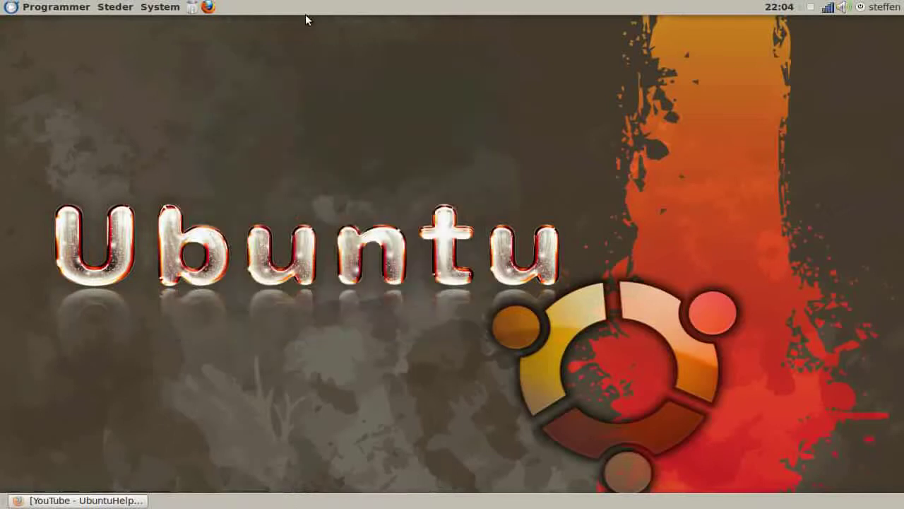
Step: Launch Computer Janitor via System > Administration > System Cleanup to list unused packages
click(166, 8)
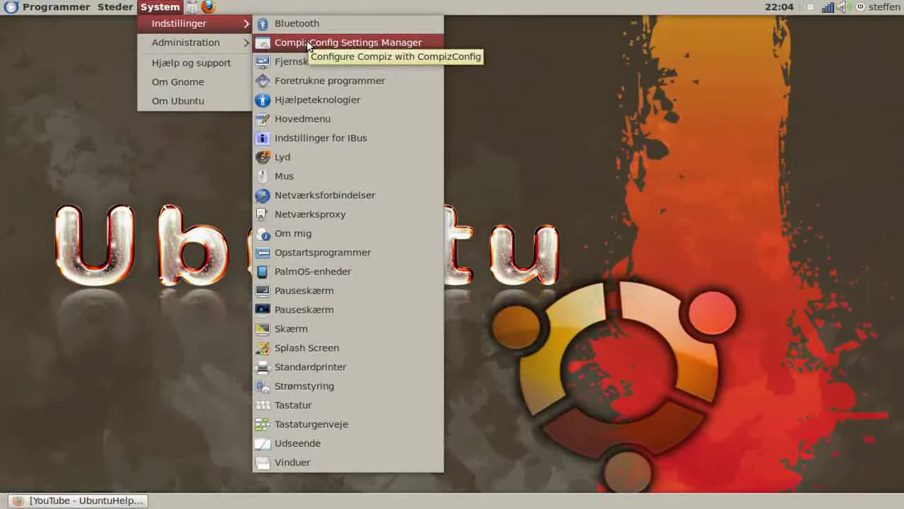
mouse_move(186, 43)
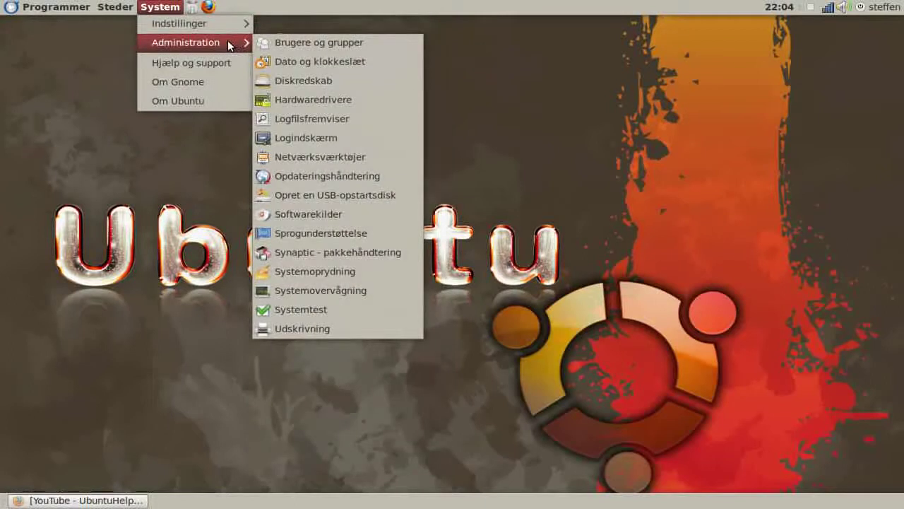
click(318, 269)
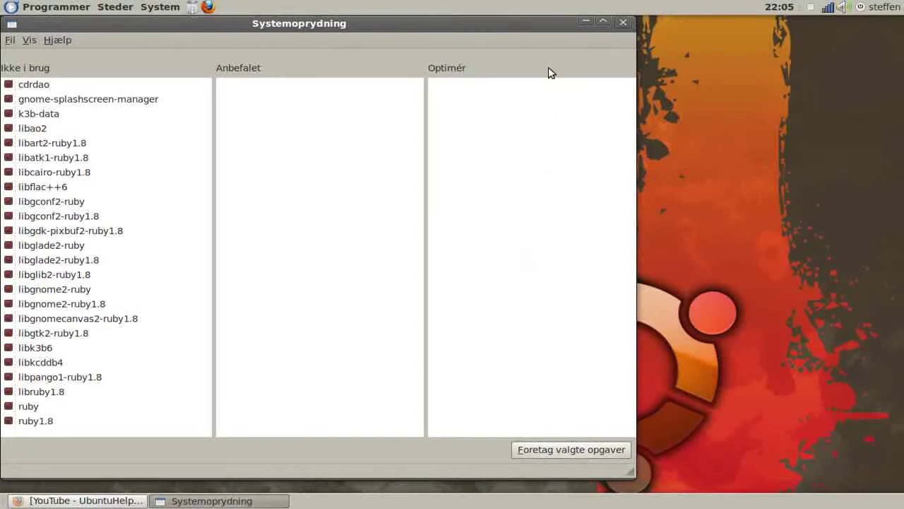
click(624, 26)
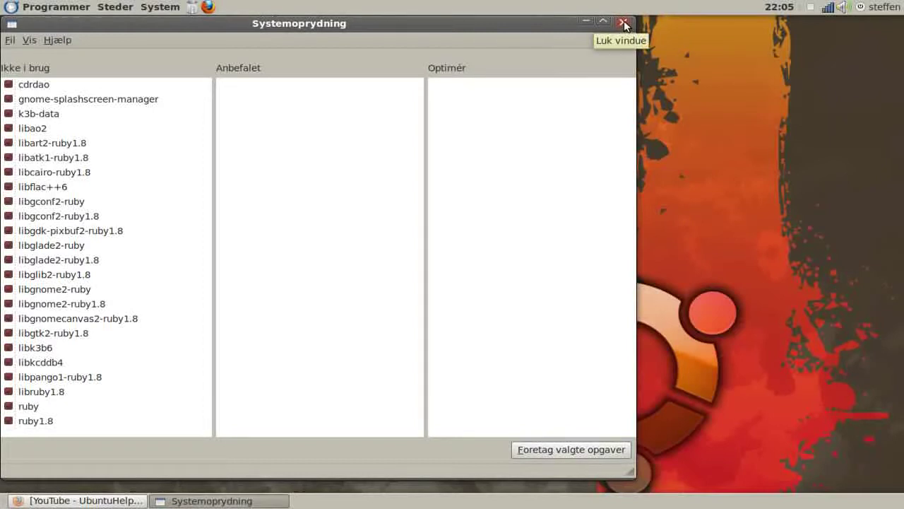
Step: Minimise Computer Janitor and start a Terminal from Applications > Accessories
click(587, 20)
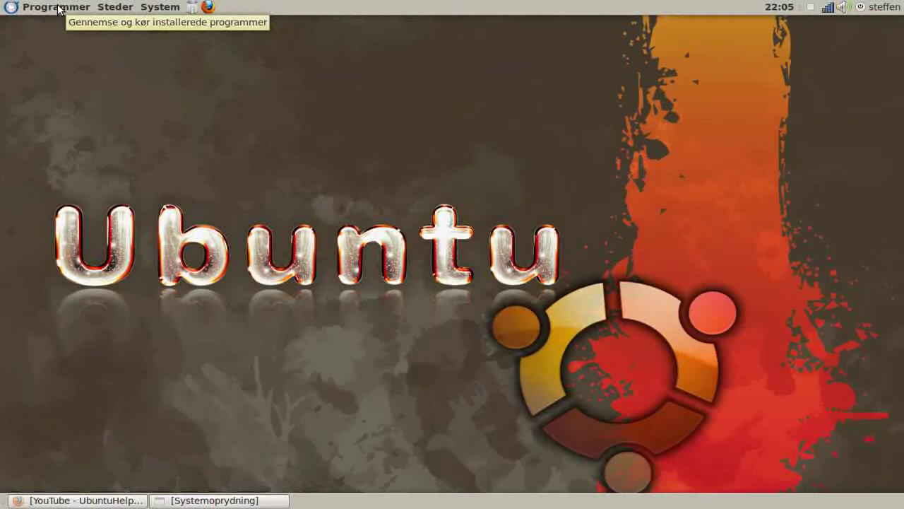
click(59, 10)
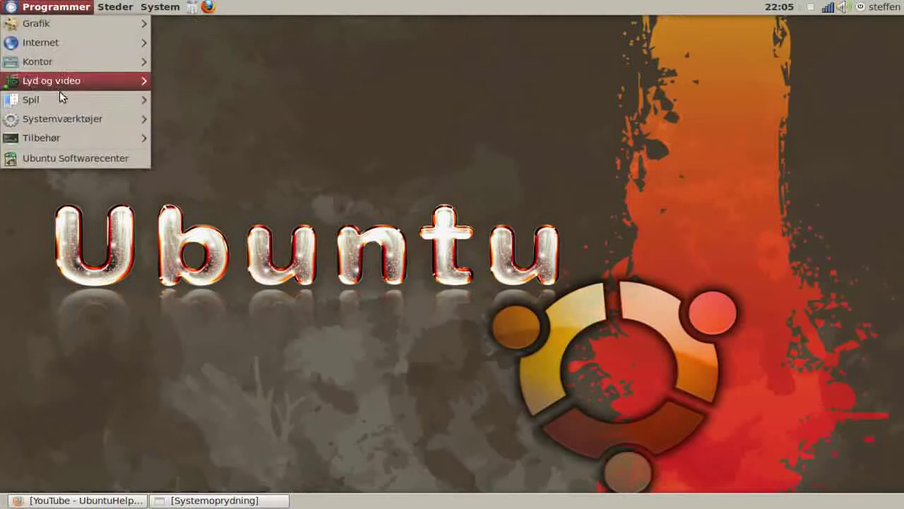
mouse_move(70, 138)
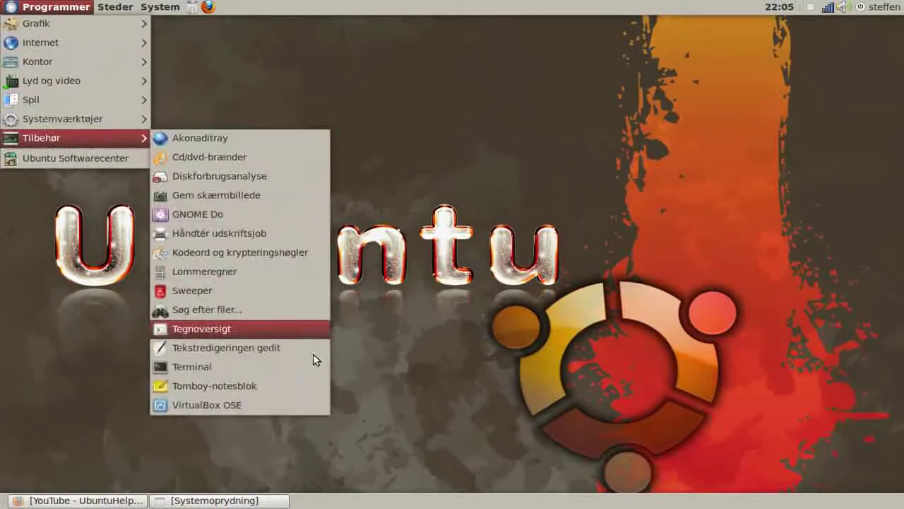
click(305, 368)
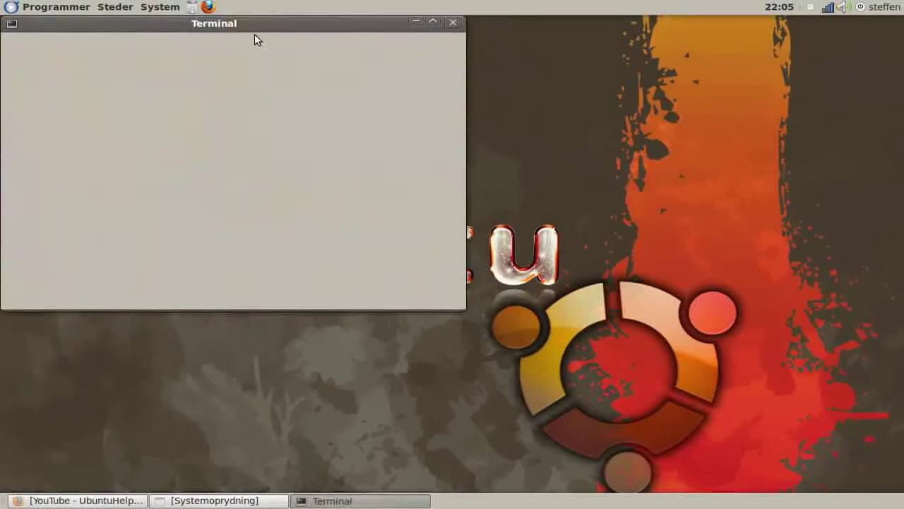
Step: Centre the terminal, look for Cheese under Sound & Video, then enter 'sudo apt-get remove cheese'
drag(260, 22, 478, 87)
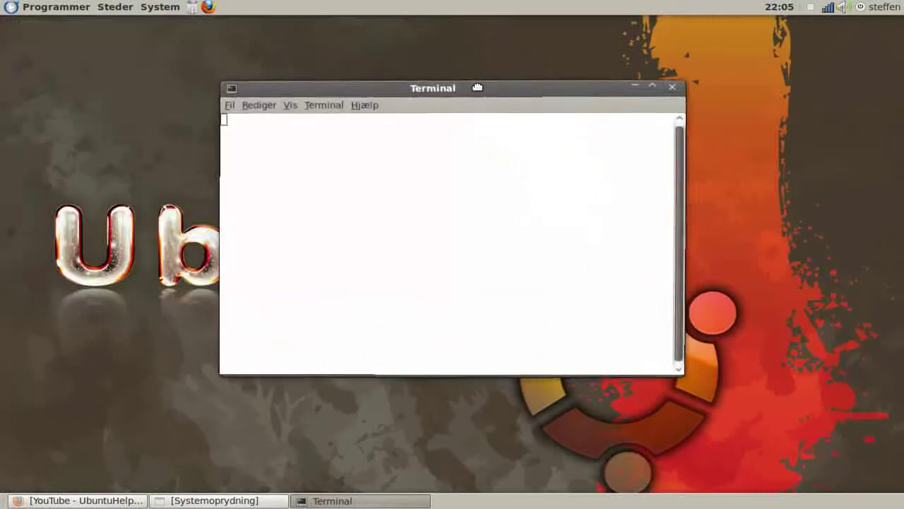
click(64, 8)
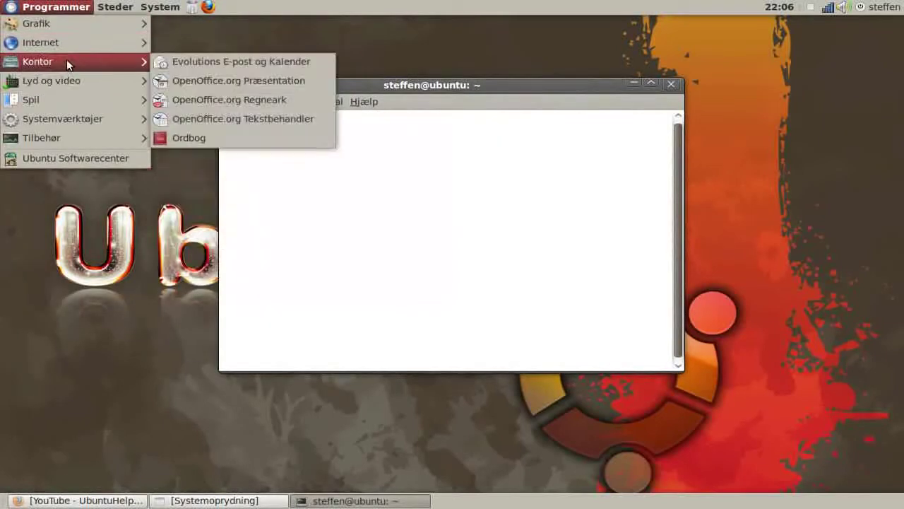
mouse_move(50, 81)
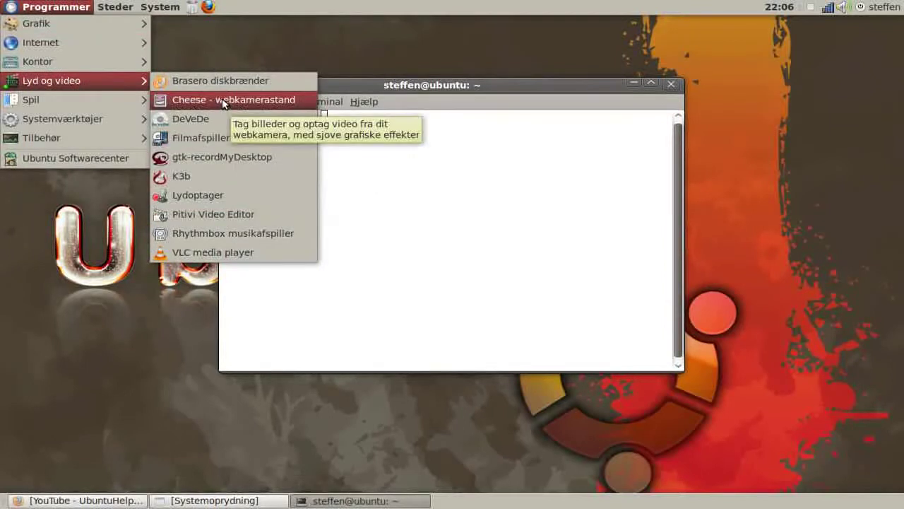
click(364, 117)
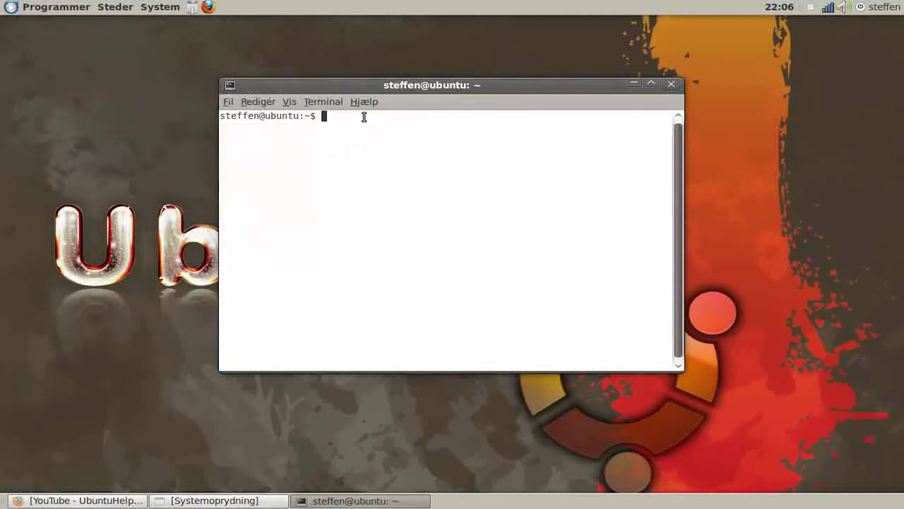
text(sudo )
text(apt-get)
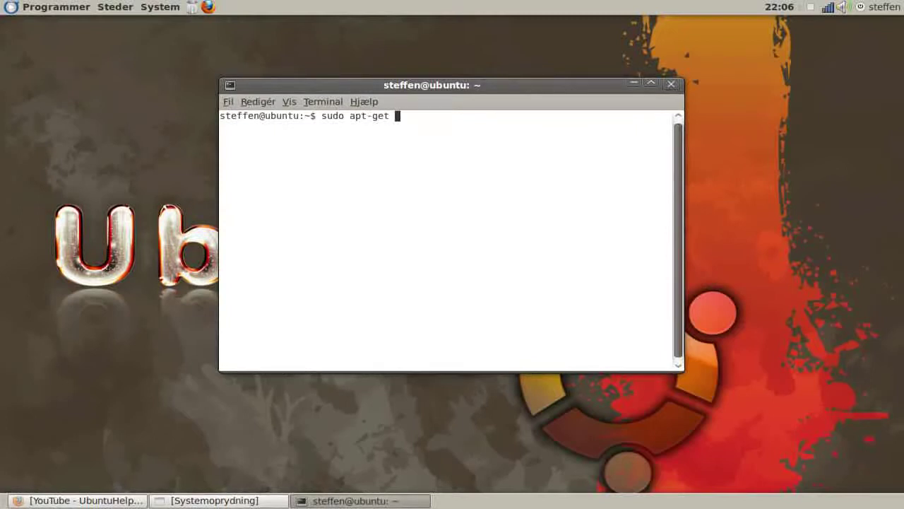
text( remove )
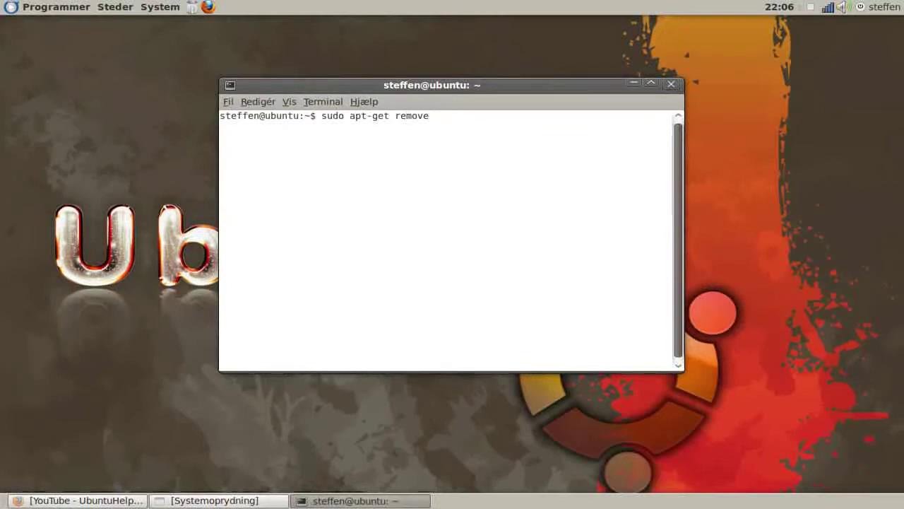
text(cheese)
Step: Close the terminal window without running the apt-get remove command
click(672, 86)
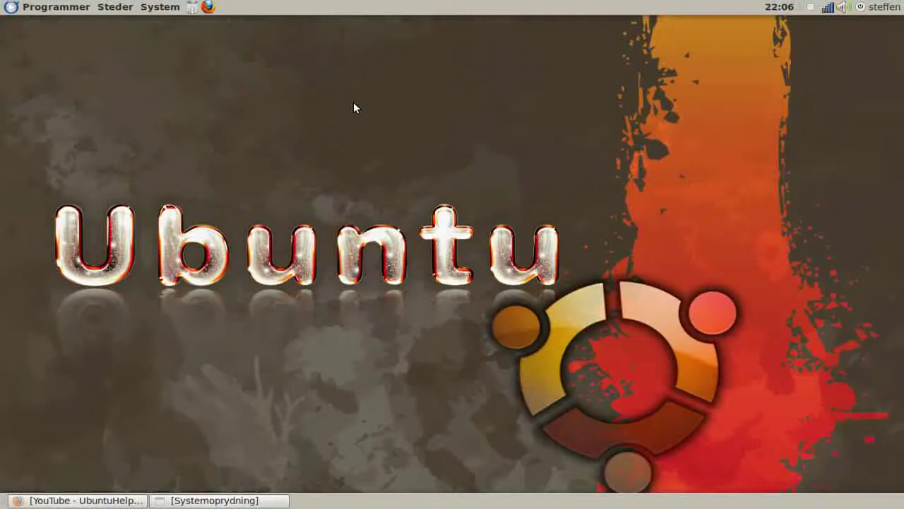